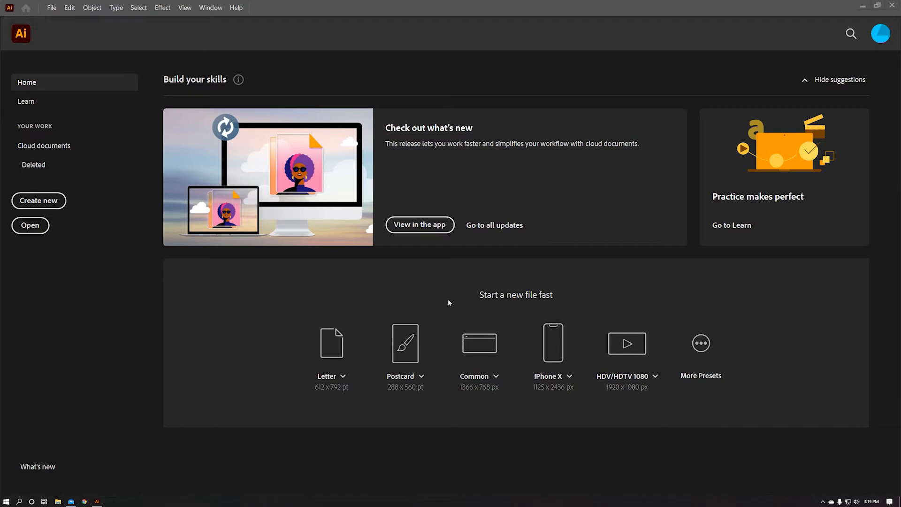
Step: Start a new document from the iPhone 8/7/6 mobile preset and name it "Healthy Remote Work Flyer Assets"
left_click(41, 203)
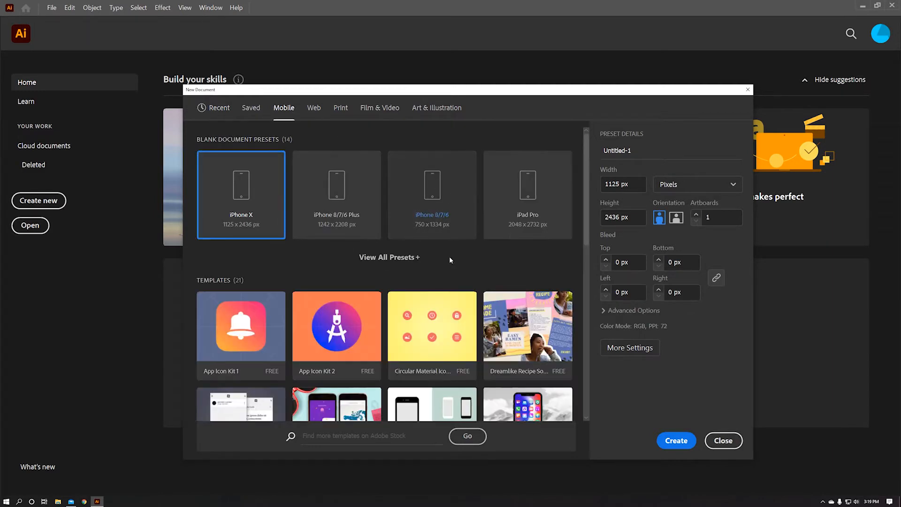
left_click(453, 202)
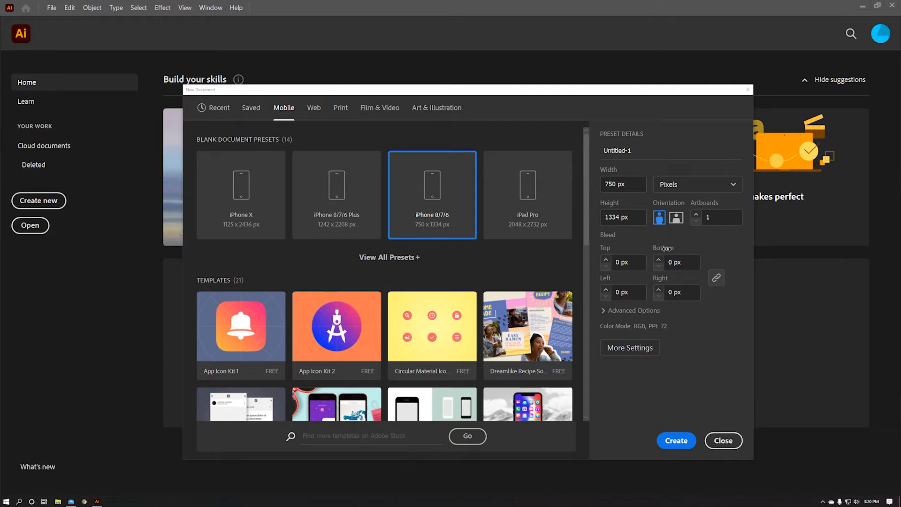
left_click_drag(649, 154, 569, 150)
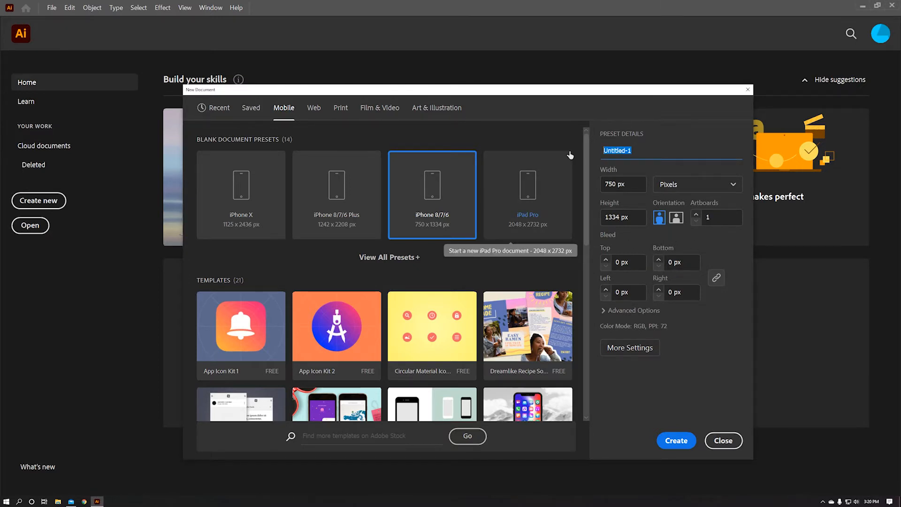
type("Healthy Remote Work Fly")
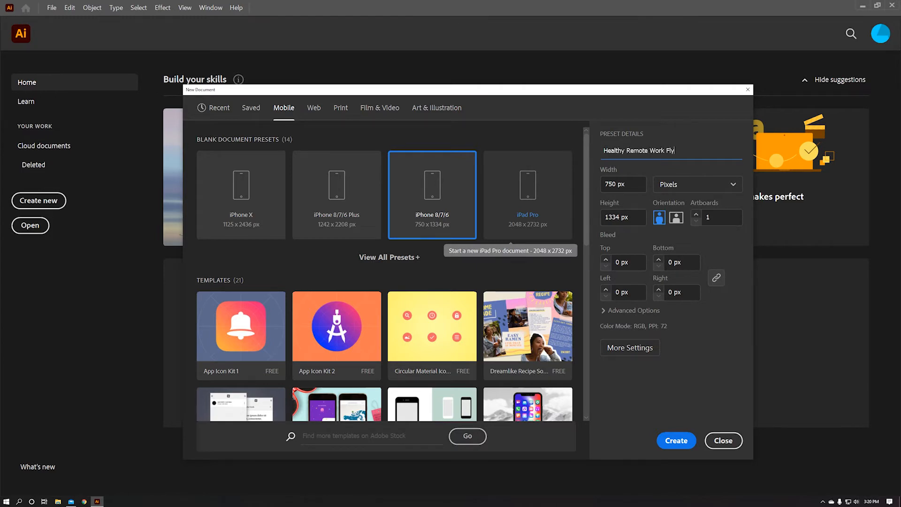
type("er Assets")
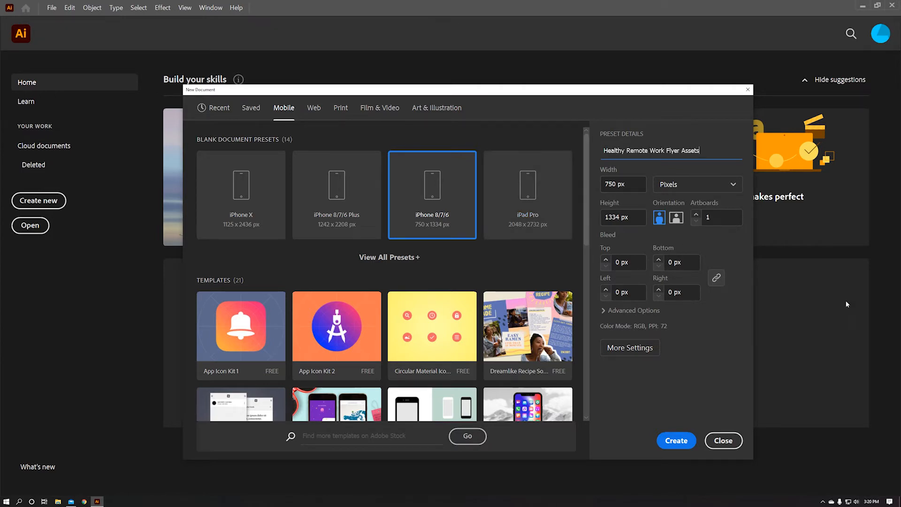
Step: Keep the RGB color mode, set raster effects to High (300 ppi), and create the document
left_click(634, 312)
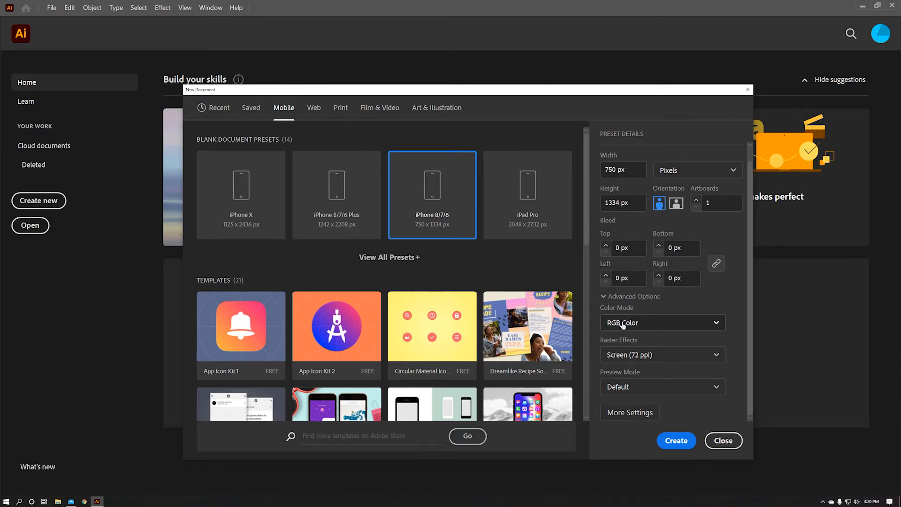
left_click(682, 322)
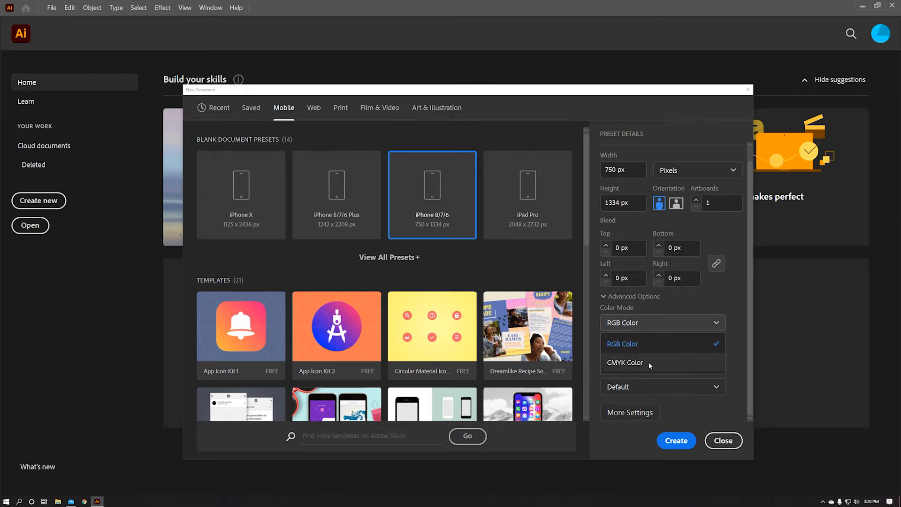
left_click(651, 339)
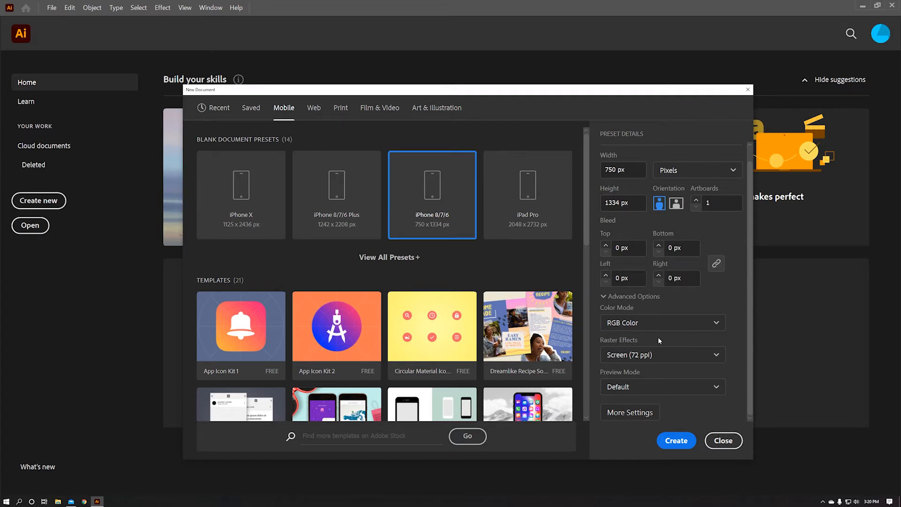
left_click(671, 357)
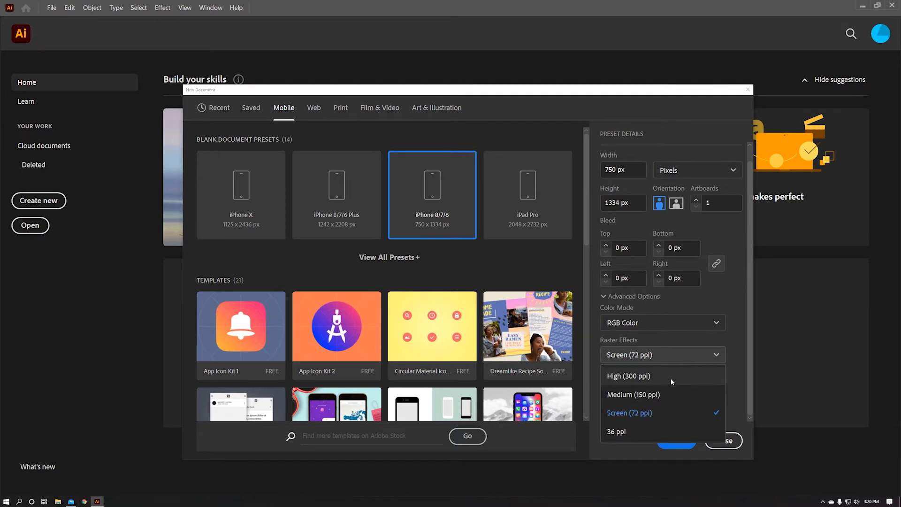
left_click(671, 377)
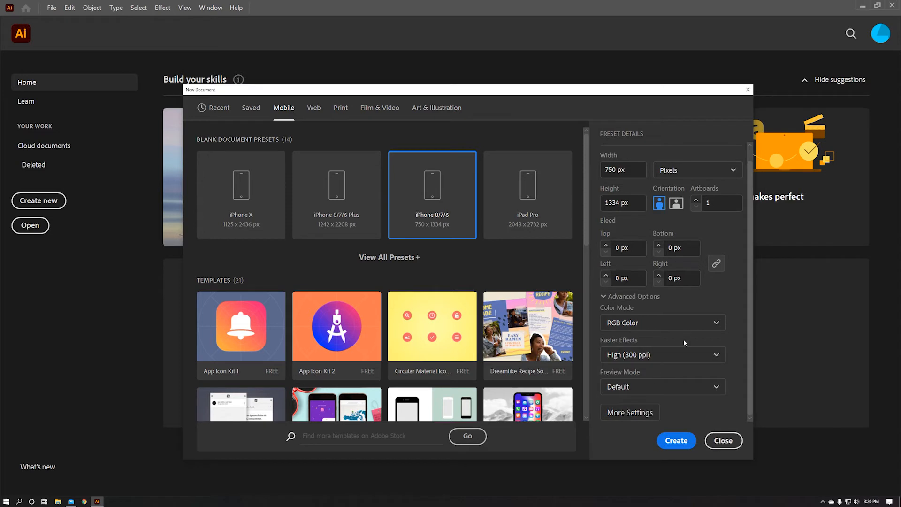
left_click(686, 440)
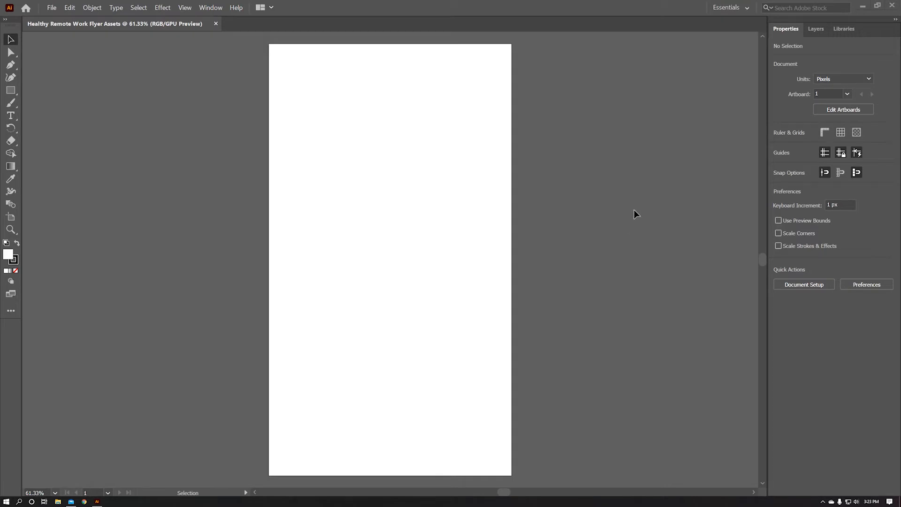
Step: Choose the Essentials workspace for the new document
left_click(736, 8)
left_click(735, 26)
Step: Practise moving around the canvas by panning the artboard and zooming in and out around different points
key("space")
left_click_drag(672, 151, 725, 194)
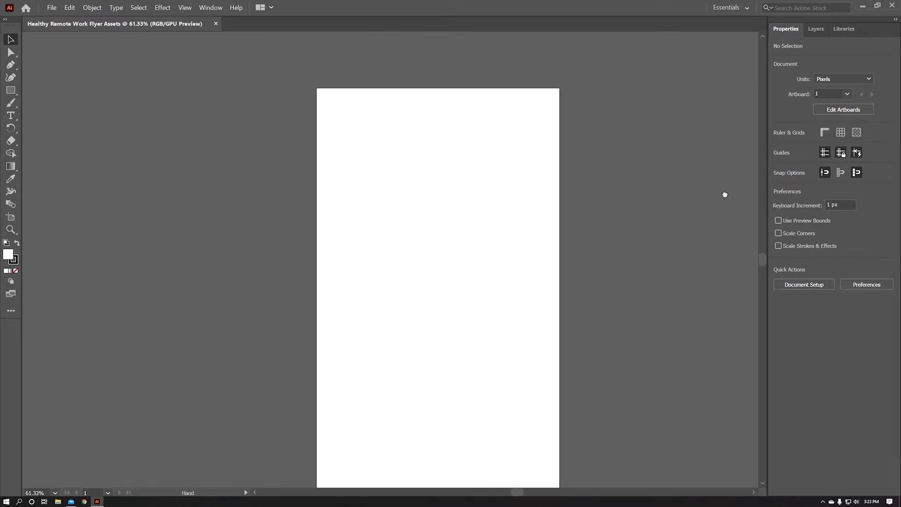
left_click_drag(436, 194, 382, 147)
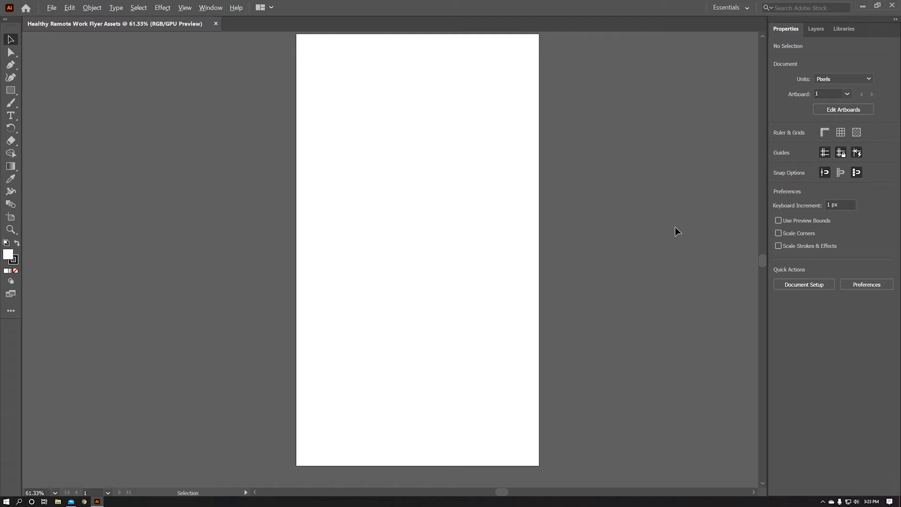
scroll(675, 240, "up", 3, "alt")
scroll(676, 240, "down", 4, "alt")
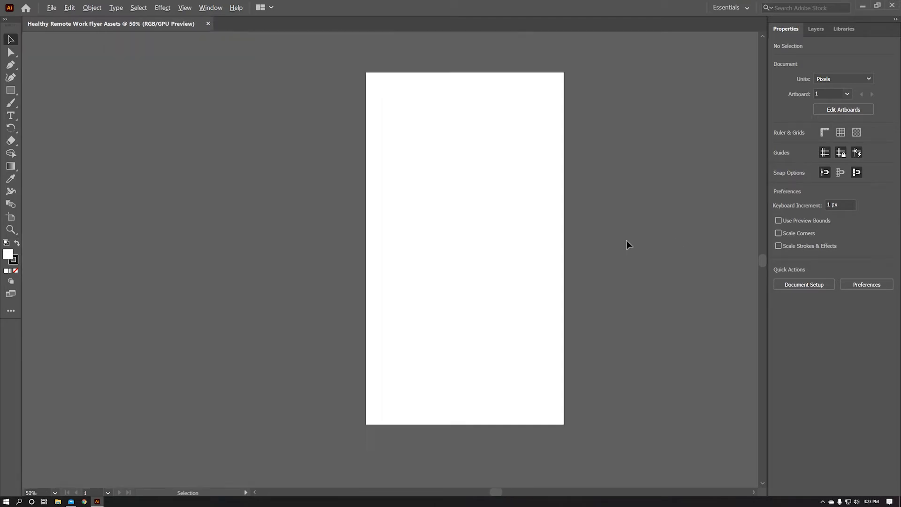
scroll(627, 240, "up", 2, "alt")
scroll(626, 240, "down", 2, "alt")
scroll(349, 240, "up", 2, "alt")
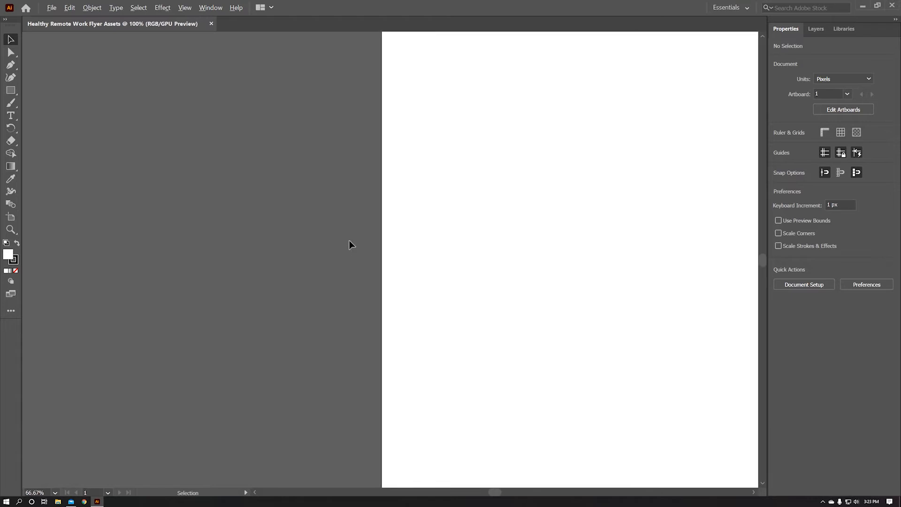
scroll(349, 241, "down", 2, "alt")
scroll(494, 241, "up", 2, "alt")
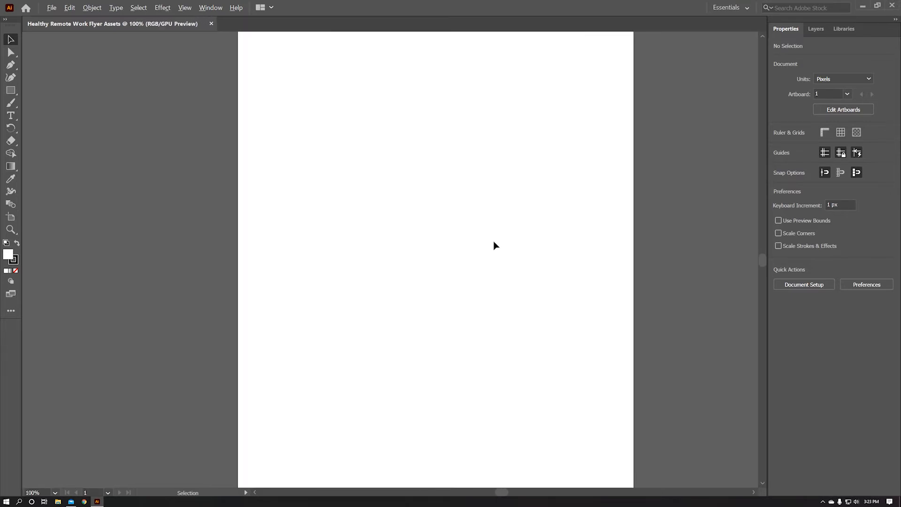
scroll(494, 242, "down", 1, "alt")
scroll(493, 242, "down", 1, "alt")
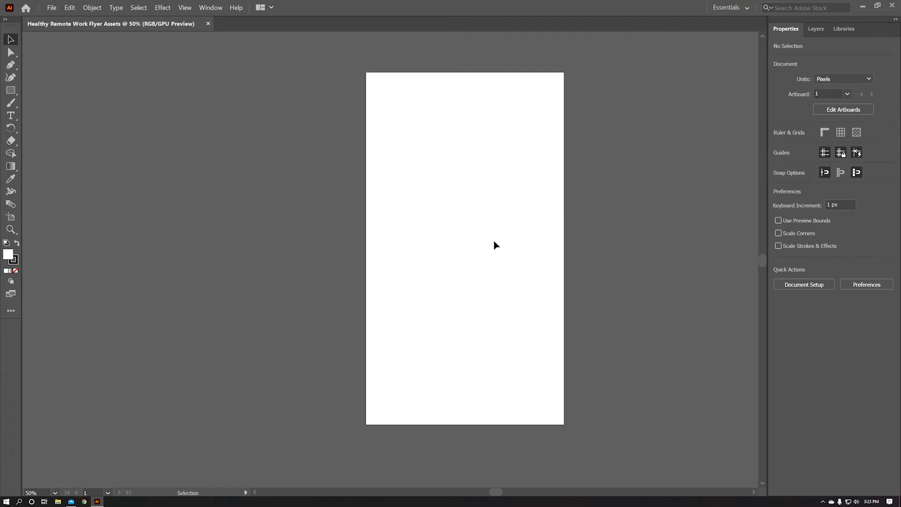
Step: Try the Zoom tool by zooming in and back out, and fit the artboard to the window
key("z")
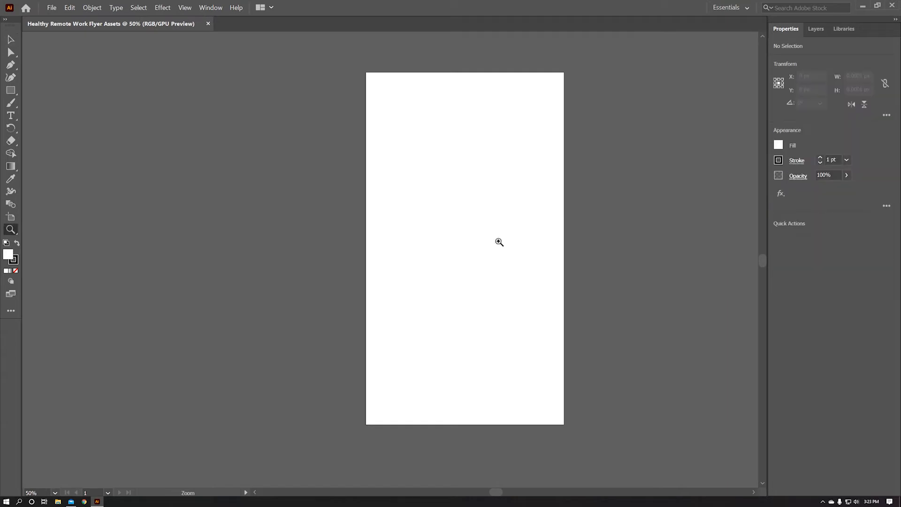
left_click(614, 206)
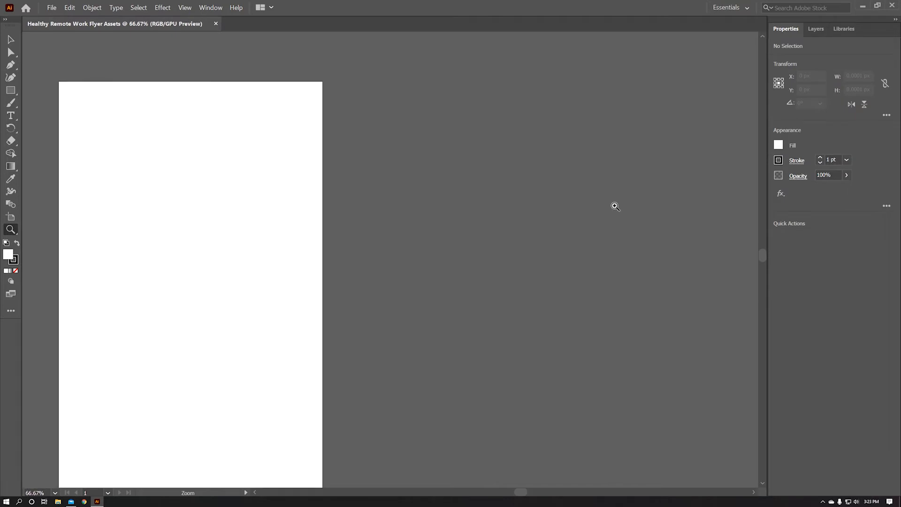
left_click(171, 253, "alt")
left_click_drag(455, 259, 376, 225)
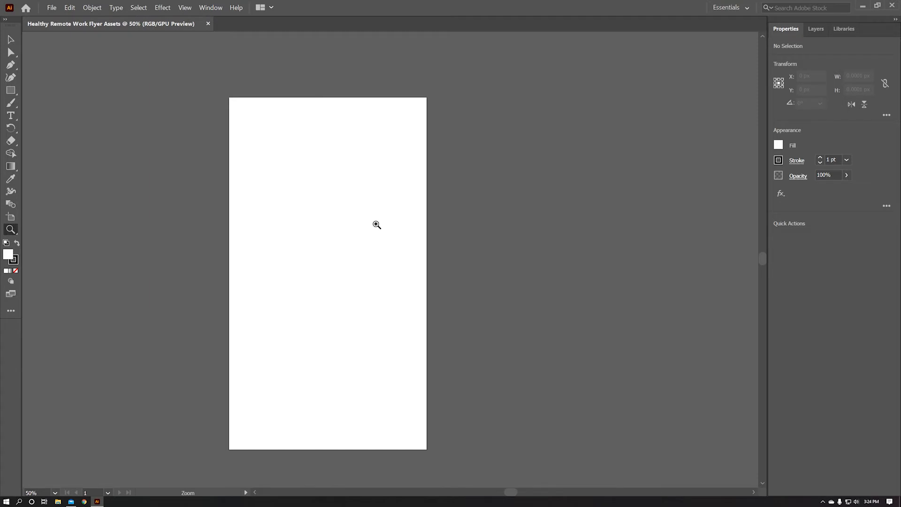
key("ctrl")
key("ctrl+0")
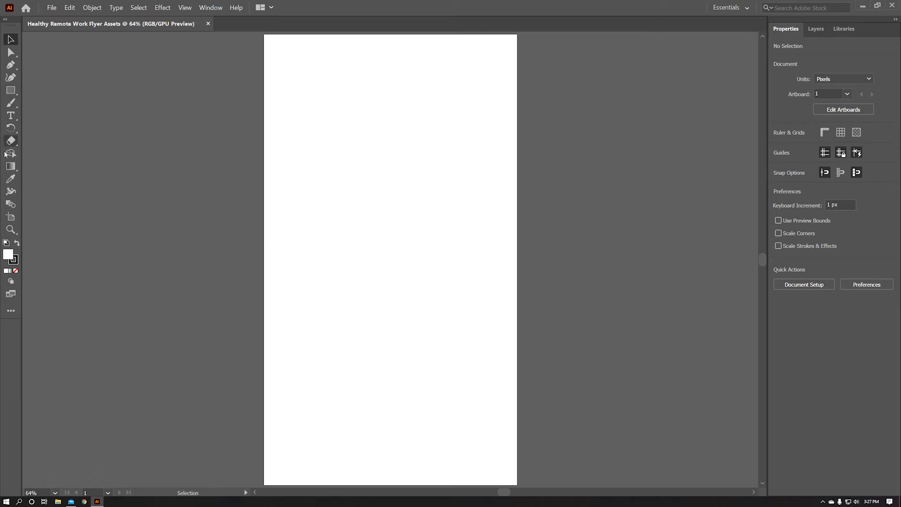
Step: Duplicate the artboard beside the original, aligned horizontally, with its center at X 1249 px and Y 667 px
left_click(9, 219)
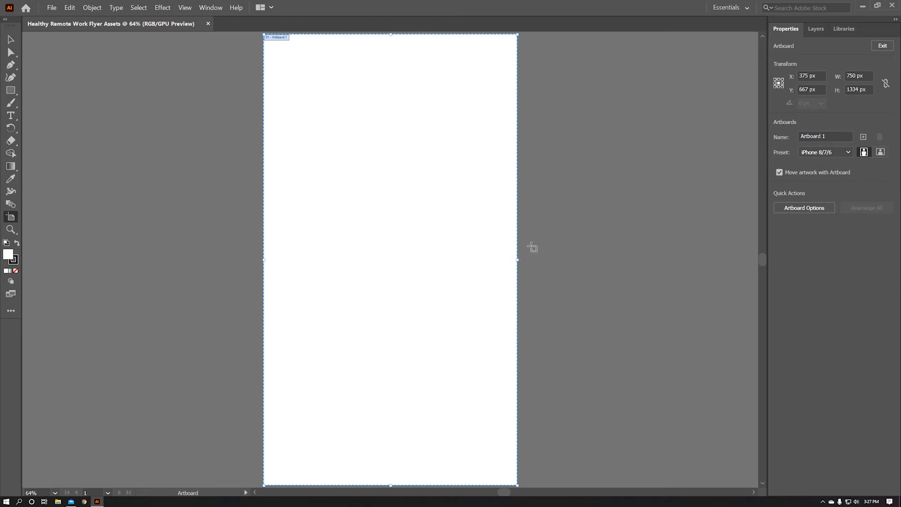
scroll(529, 243, "down", 2)
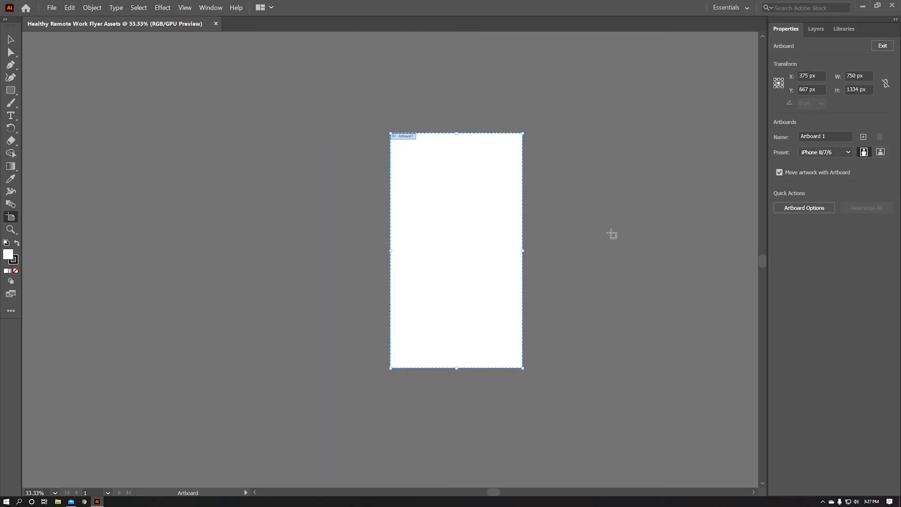
key("space")
left_click_drag(617, 234, 376, 233)
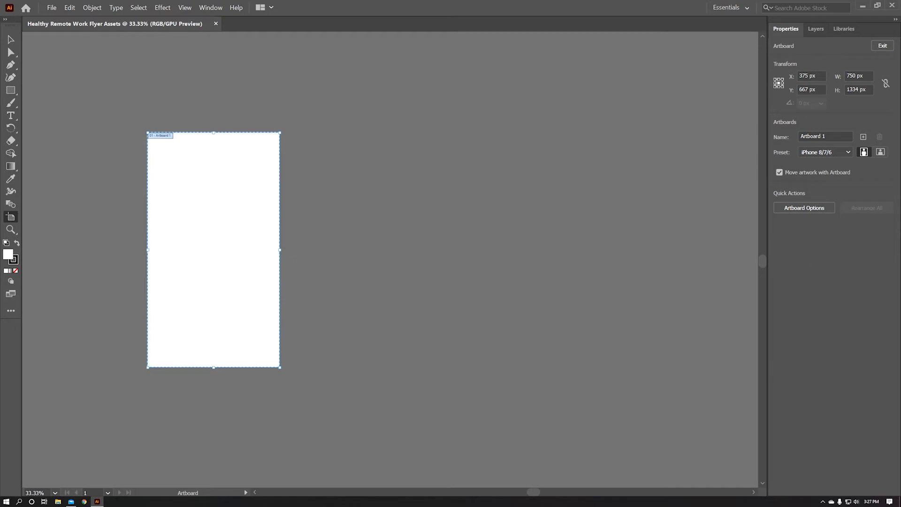
left_click(234, 218)
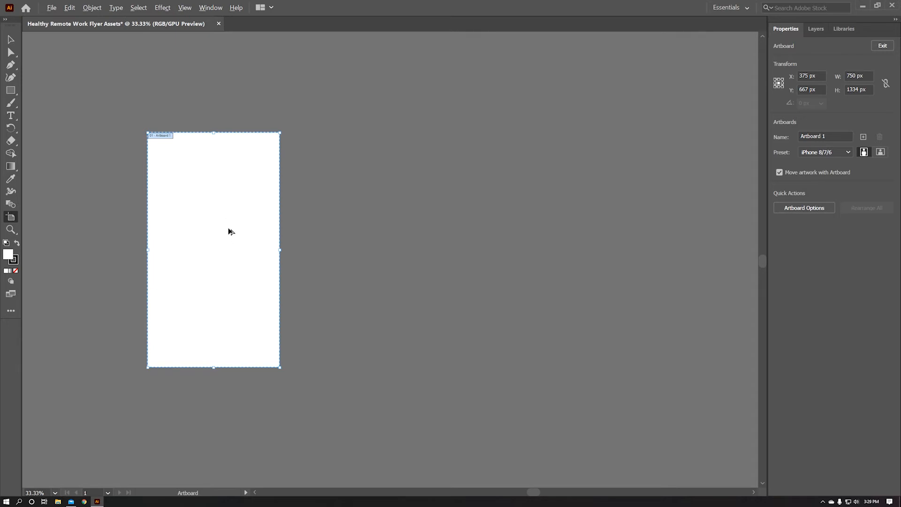
left_click_drag(221, 238, 376, 240)
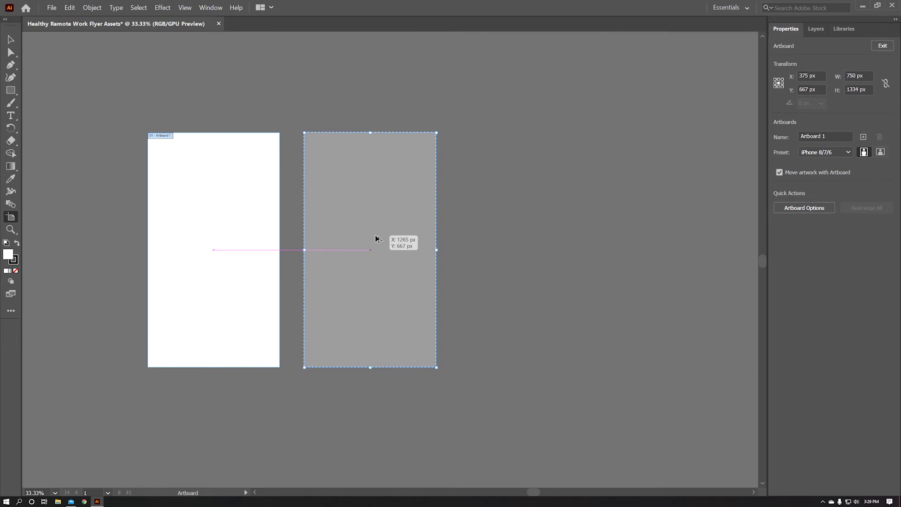
left_click_drag(375, 239, 372, 240)
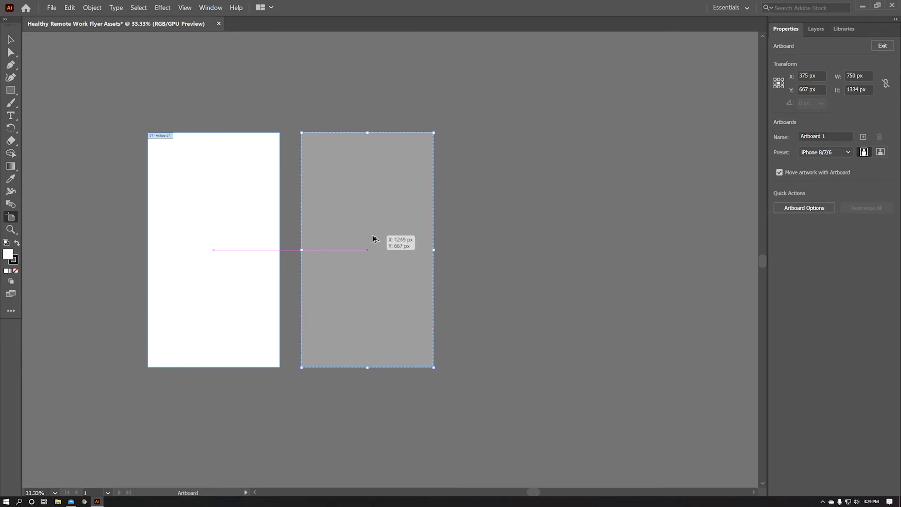
left_click_drag(372, 239, 374, 238)
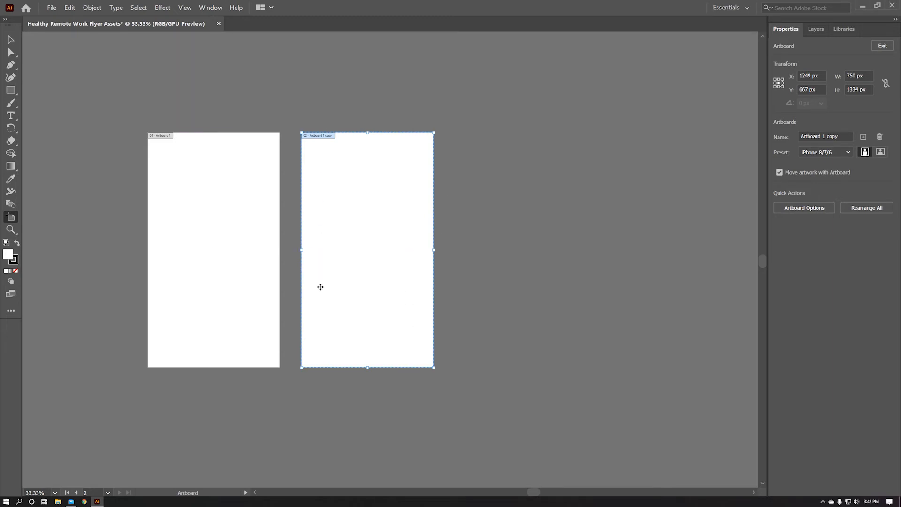
Step: Duplicate both artboards together to the right, in the same row, to make four artboards
left_click(200, 249)
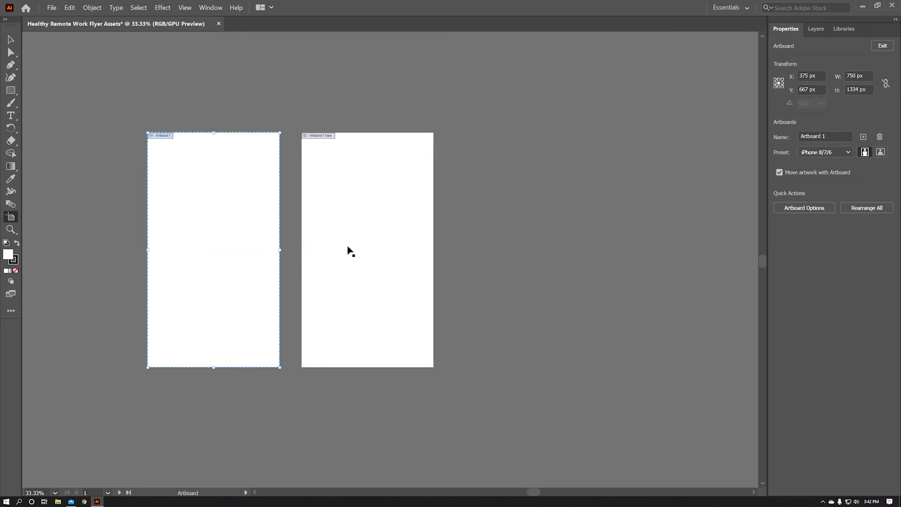
left_click(355, 174, "shift")
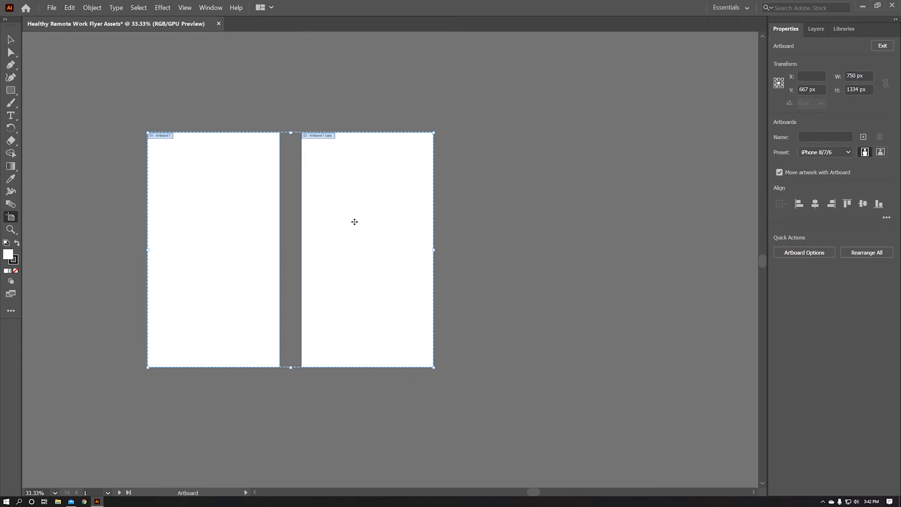
left_click_drag(327, 252, 643, 251)
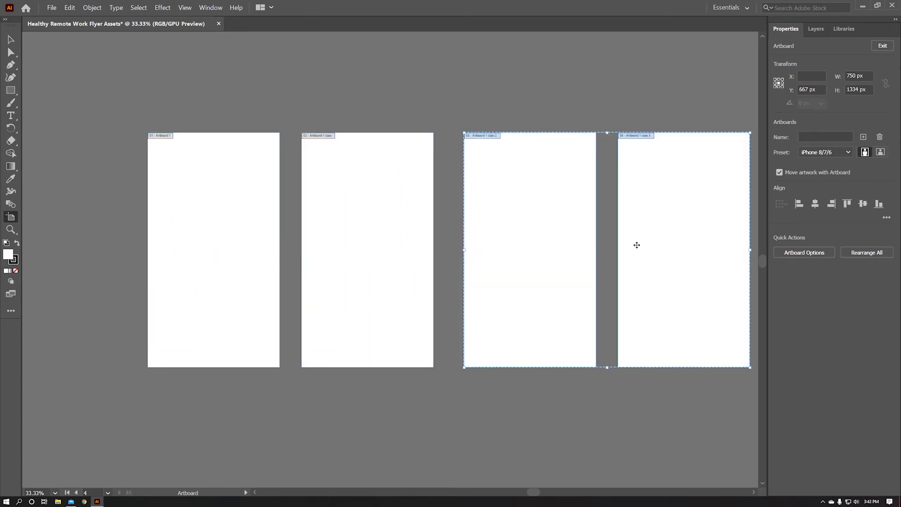
Step: Shorten the first artboard from its top edge to a height of about 876 px
left_click(304, 114)
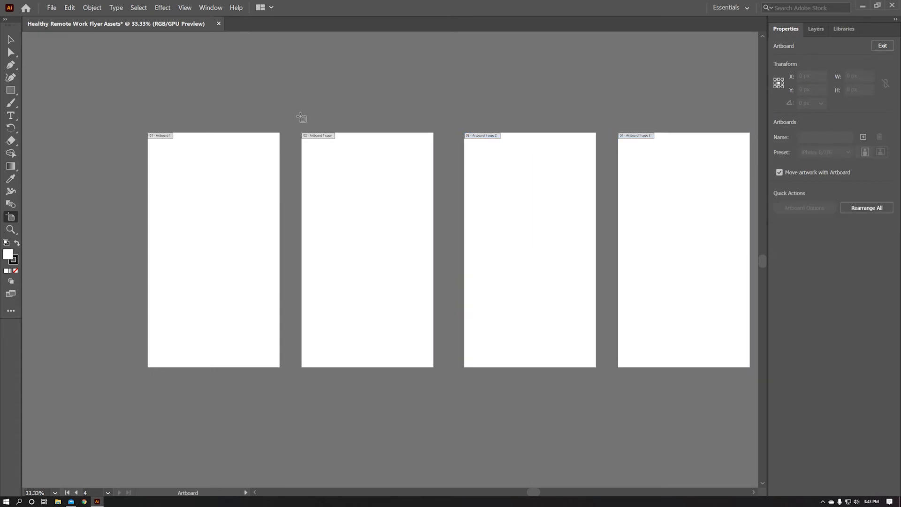
left_click(252, 254)
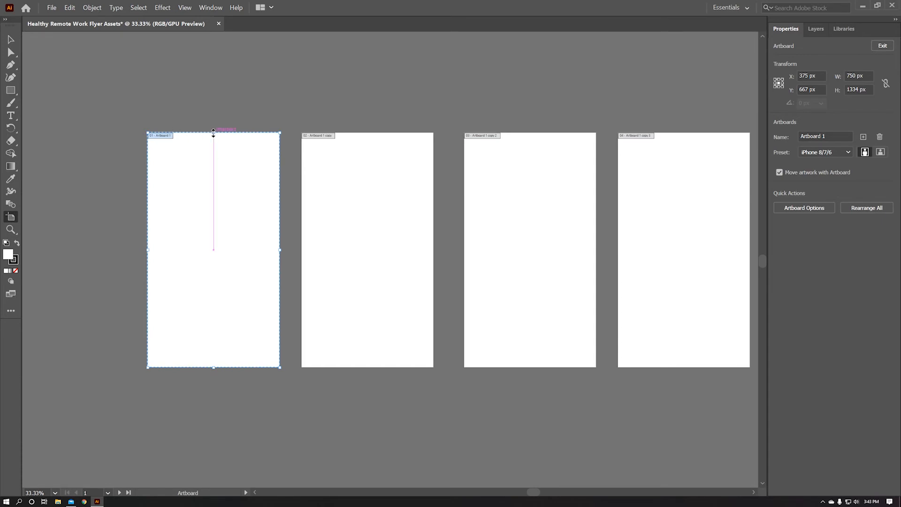
left_click_drag(214, 133, 214, 214)
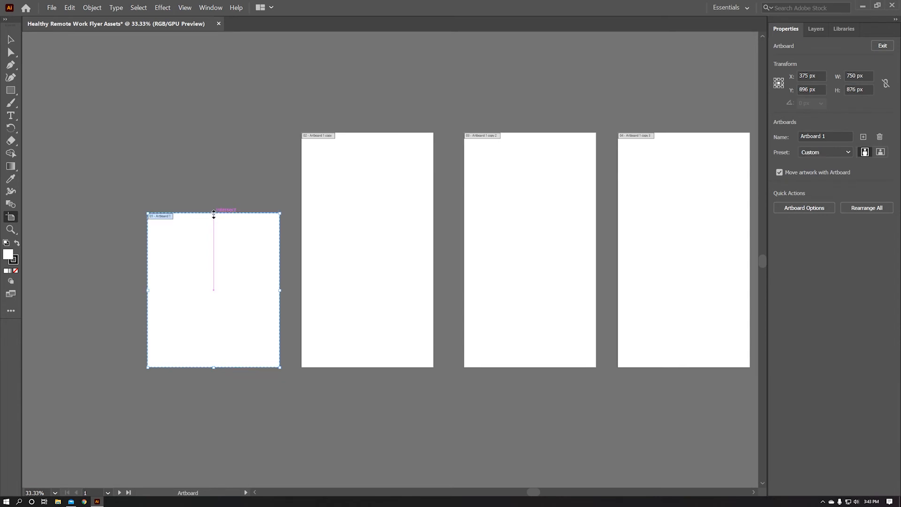
left_click(342, 233)
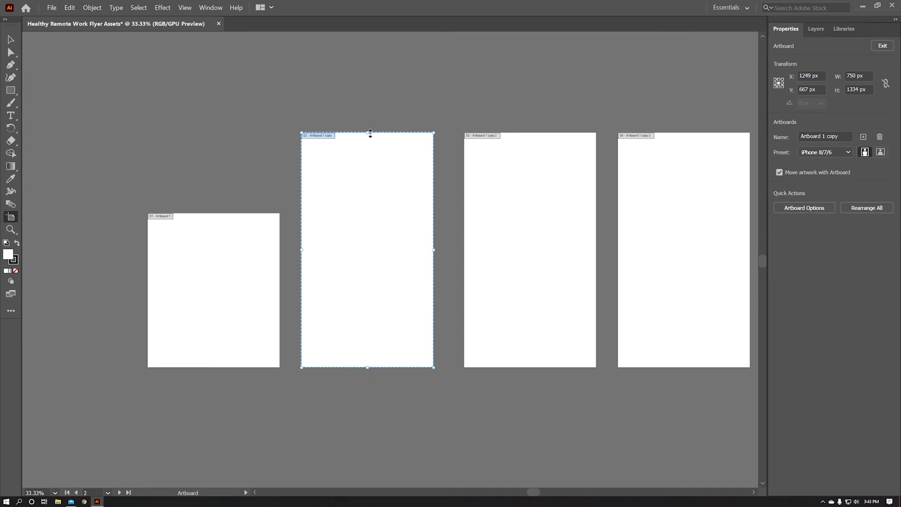
left_click_drag(370, 136, 369, 214)
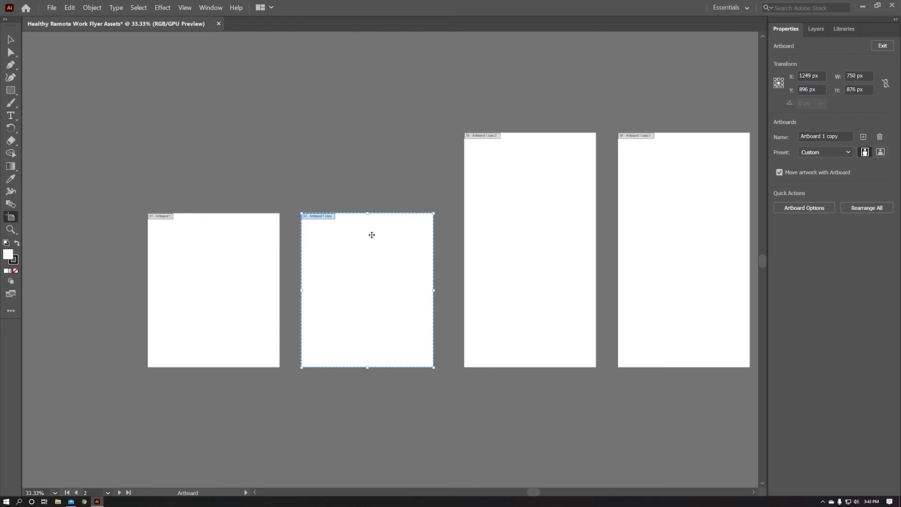
key("ctrl+z")
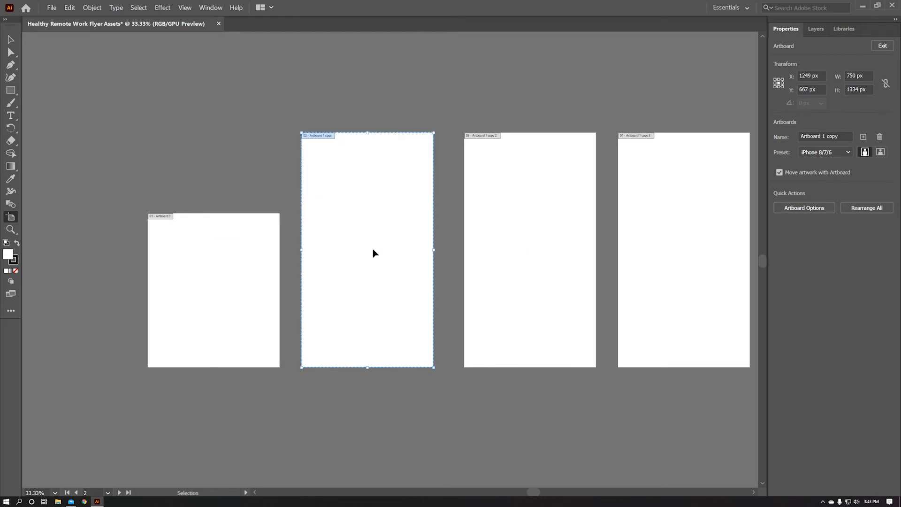
Step: Undo the first artboard's height change, and shorten all four artboards together from their top edge to a height of about 908 px
key("ctrl+z")
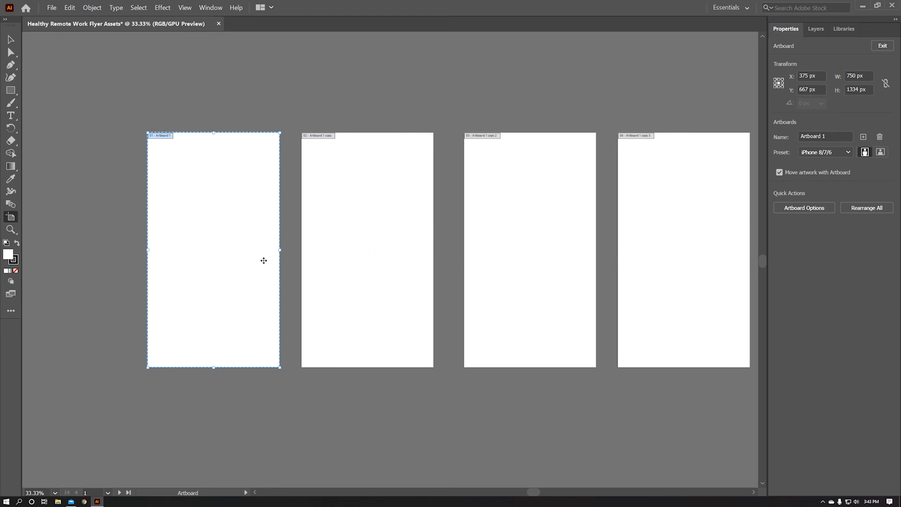
left_click(387, 244, "shift")
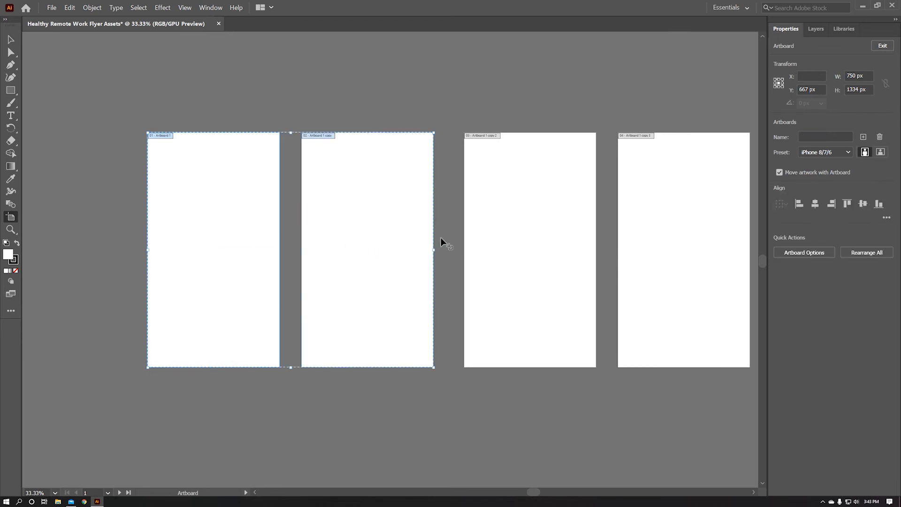
left_click(508, 242, "shift")
left_click(652, 241, "shift")
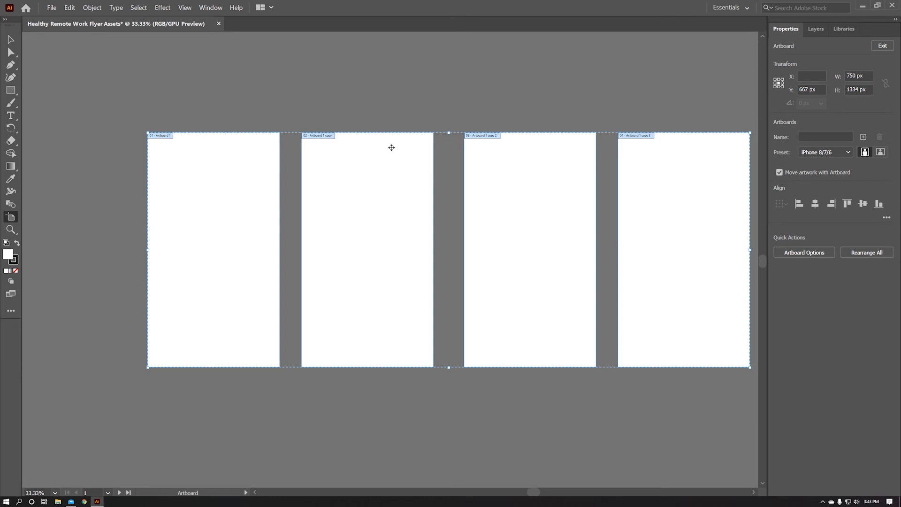
left_click_drag(450, 134, 452, 208)
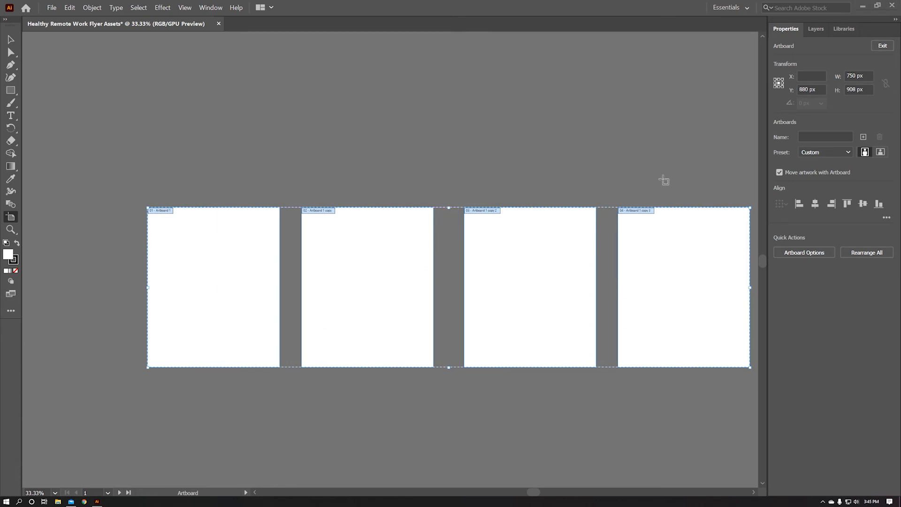
Step: Set the height of all four selected artboards to exactly 900 px
left_click(857, 89)
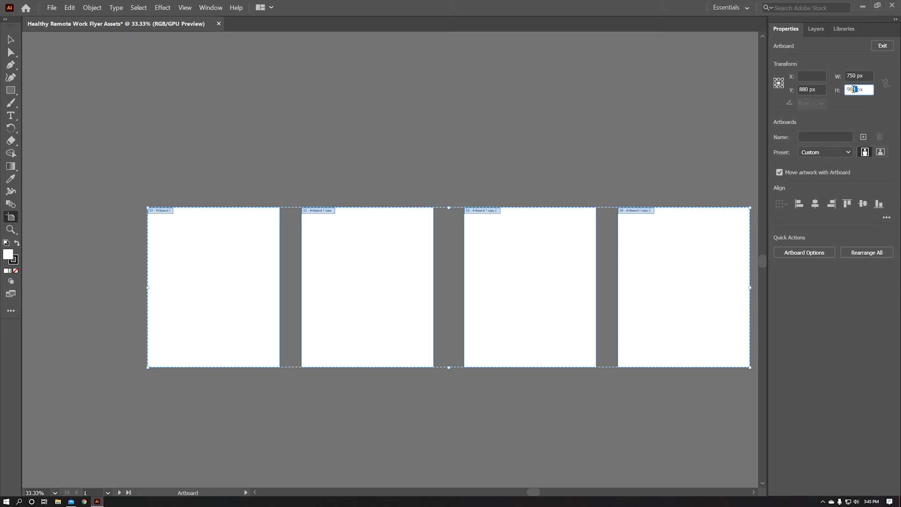
left_click_drag(857, 89, 845, 93)
type("900")
key("Return")
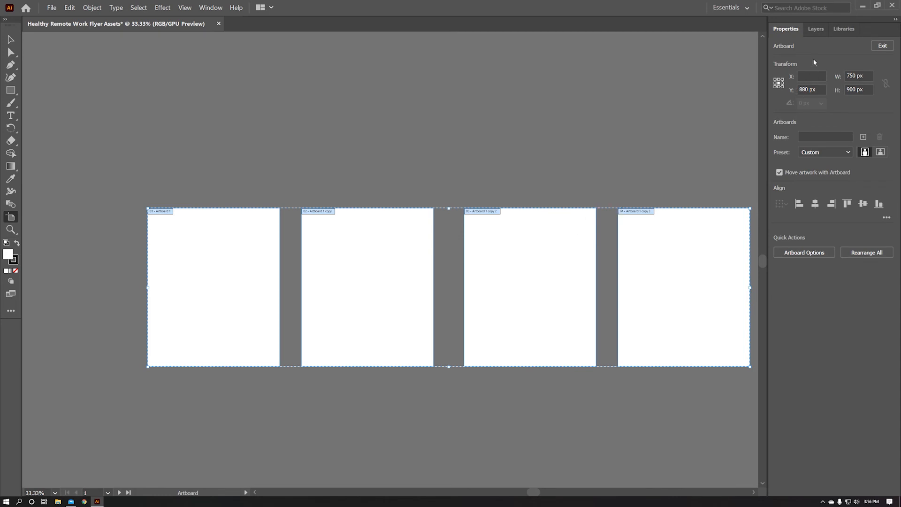
Step: Set the row size of the layer list to Large
left_click(819, 32)
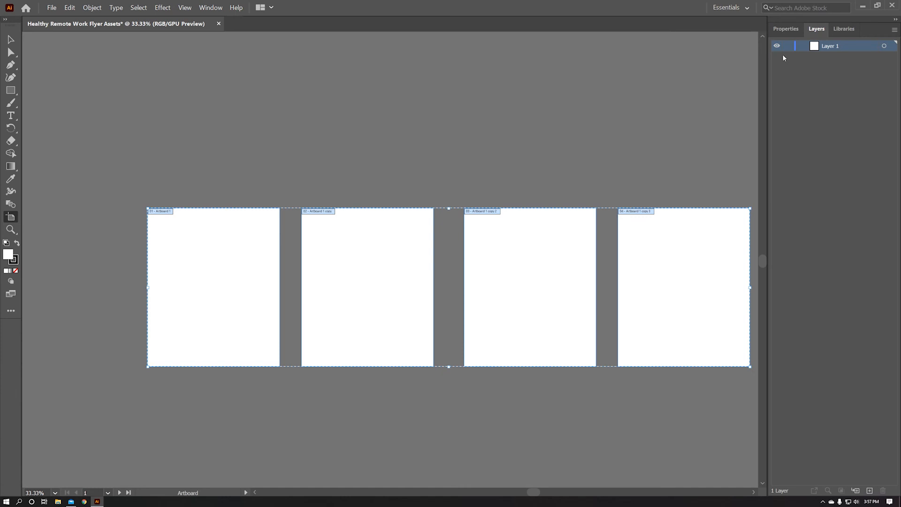
left_click(894, 30)
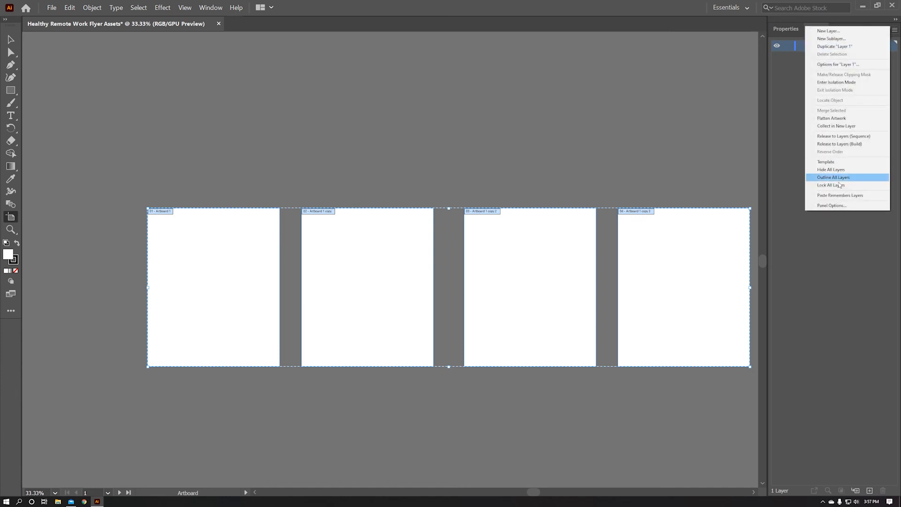
left_click(846, 205)
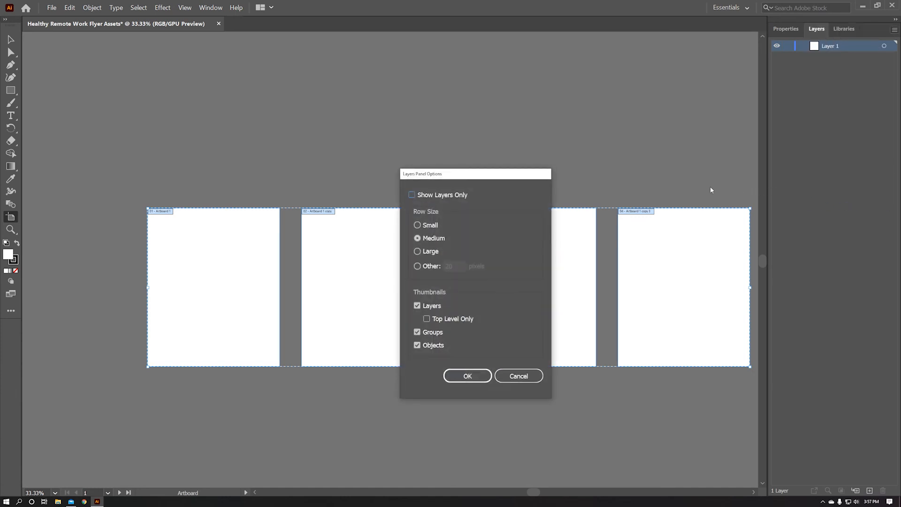
left_click(418, 251)
left_click(478, 375)
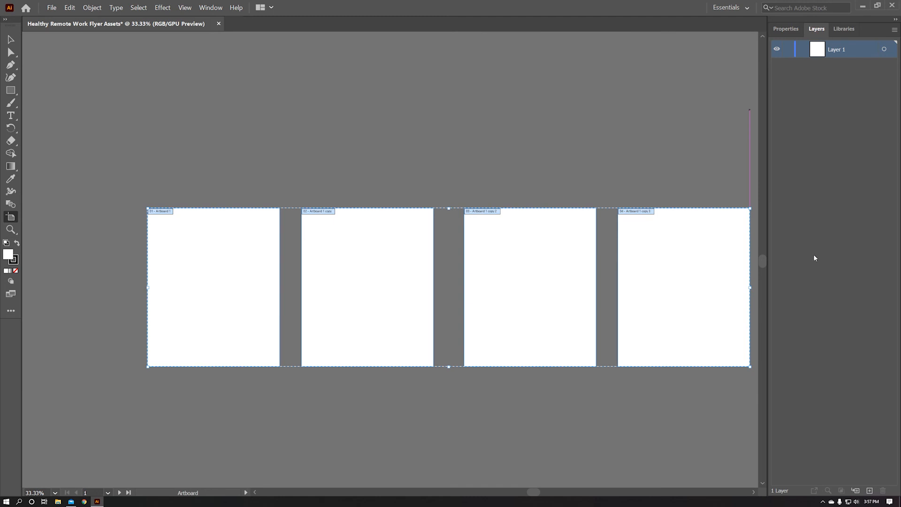
Step: Add three new layers above Layer 1
left_click(869, 490)
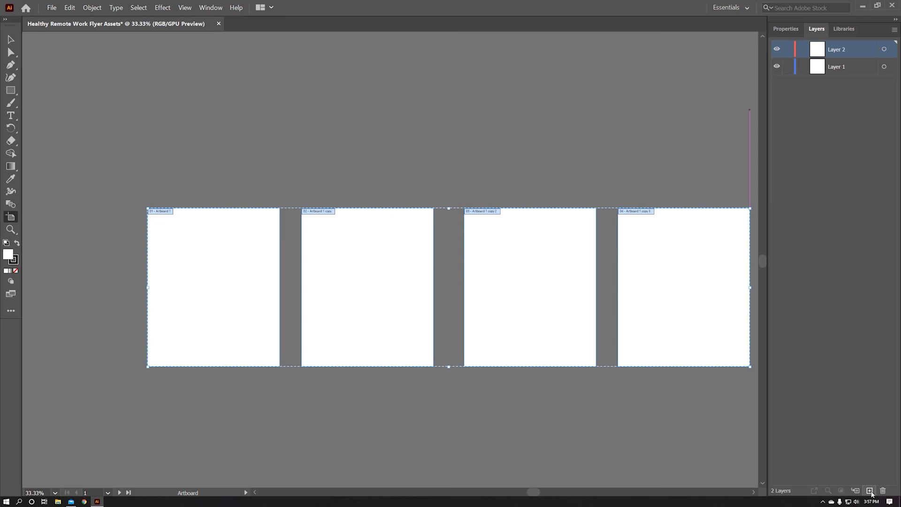
left_click(870, 490)
left_click(869, 491)
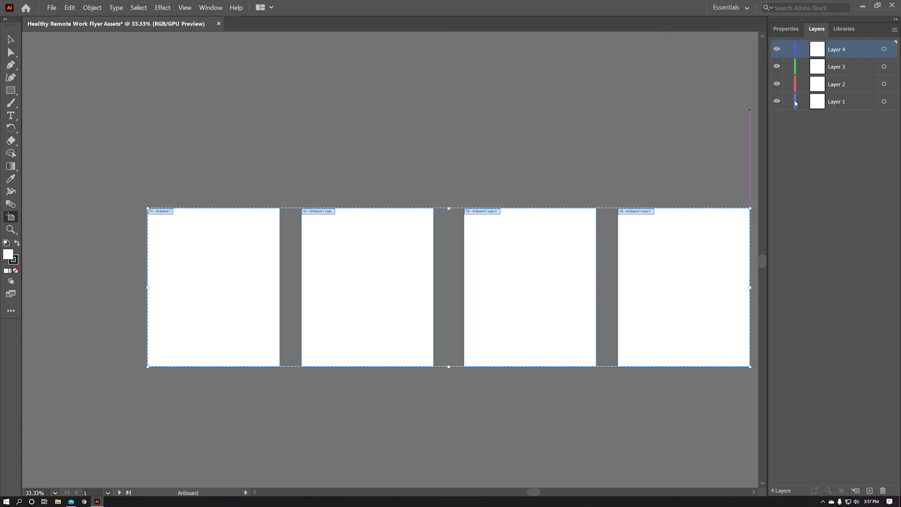
Step: Examine the options of Layer 4 and the available layer colors, keeping Medium Blue
left_click(869, 51, "ctrl")
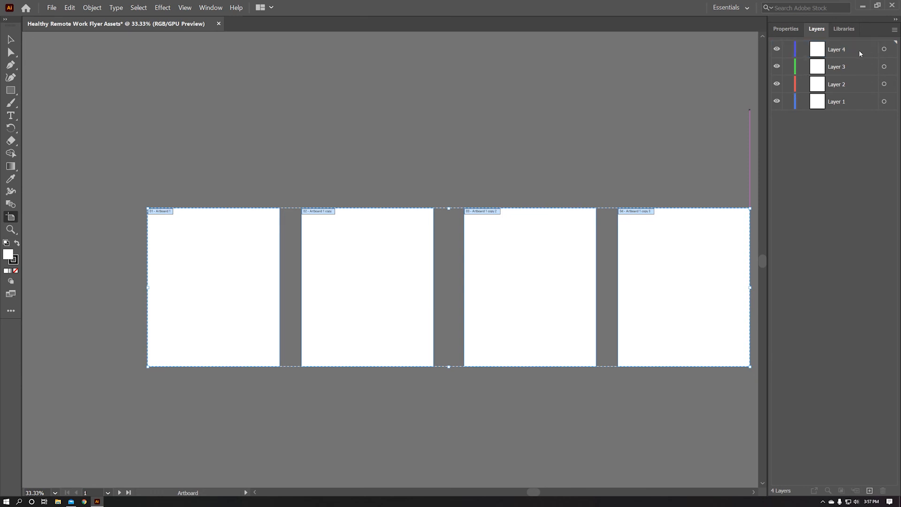
double_click(865, 49)
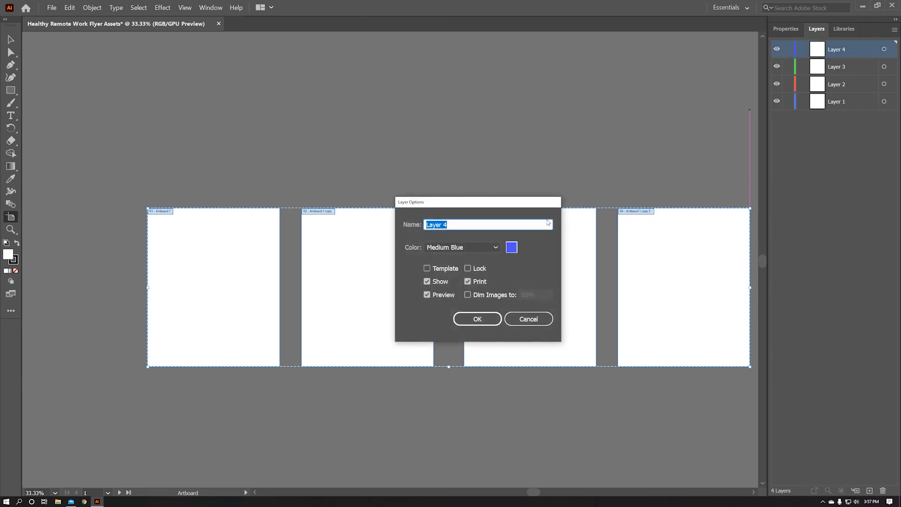
left_click(495, 248)
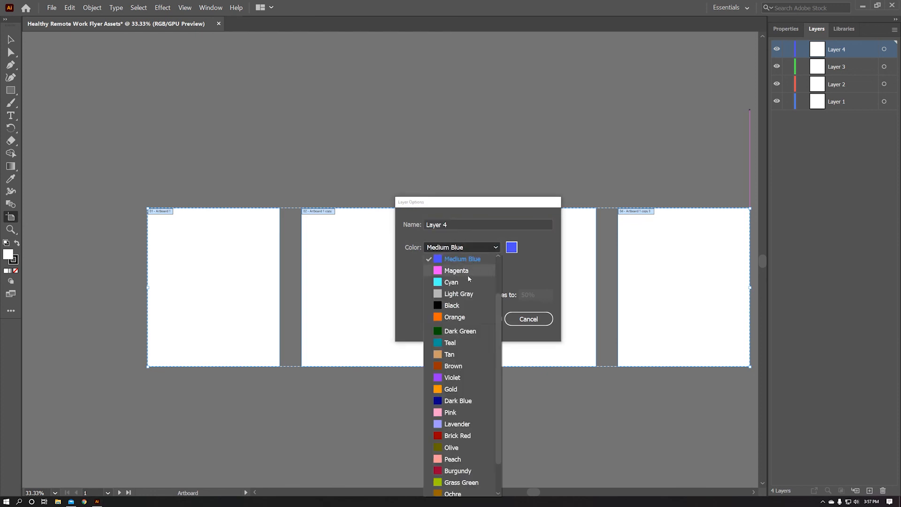
left_click(527, 280)
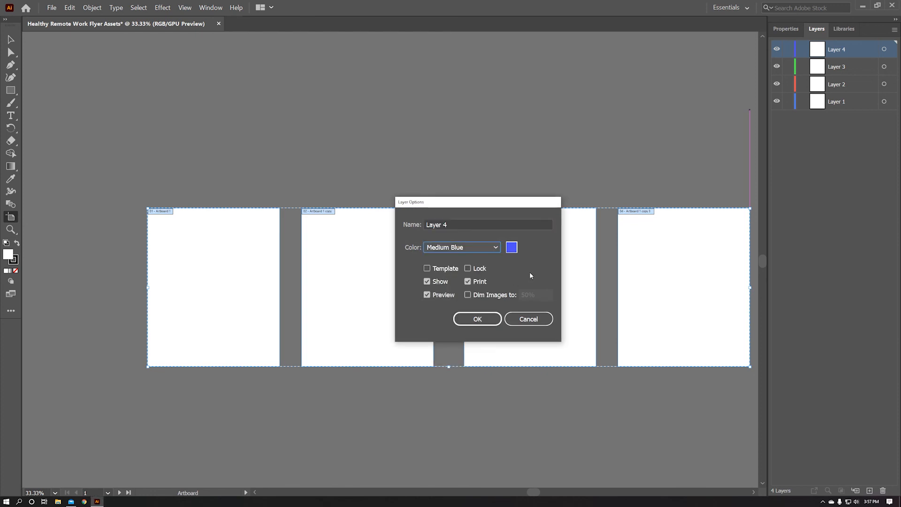
left_click(490, 320)
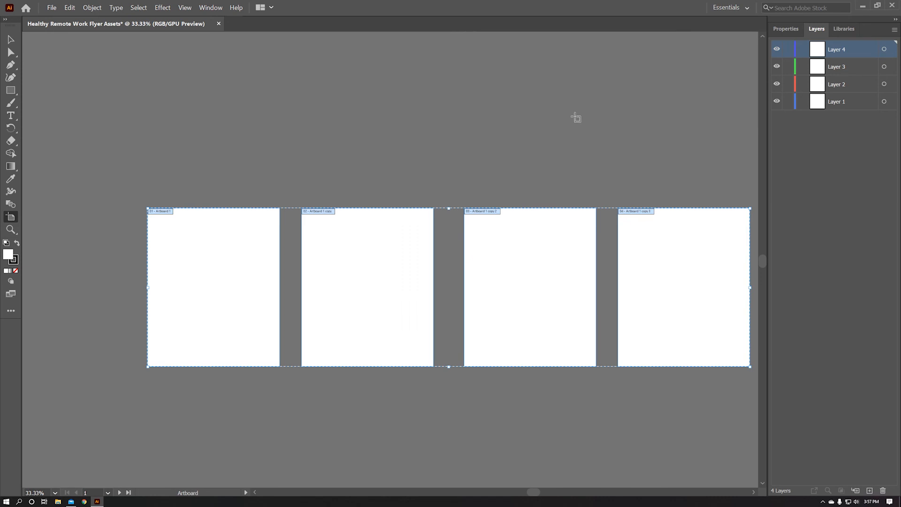
Step: Save the document as Healthy Remote Work Flyer Assets.ai in the Adobe CC Files folder, in Illustrator 2020 format with the default options
key("ctrl+s")
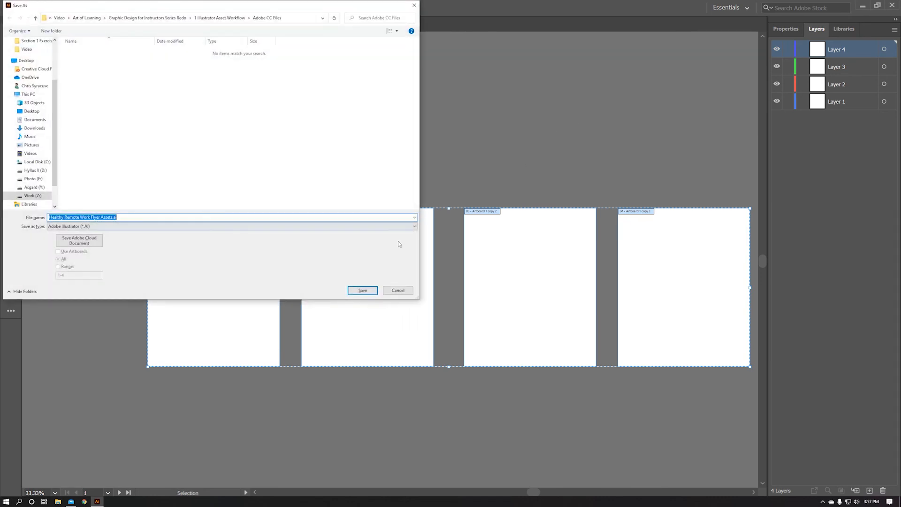
left_click(362, 290)
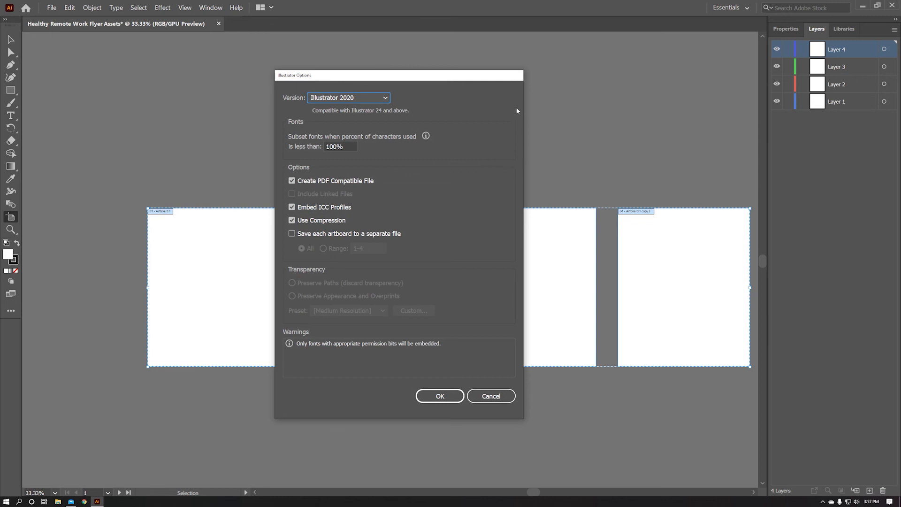
left_click(439, 395)
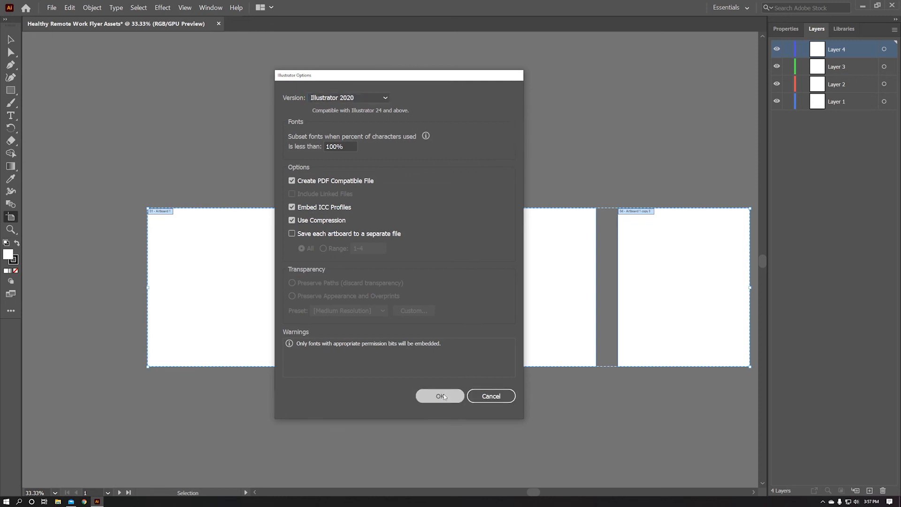